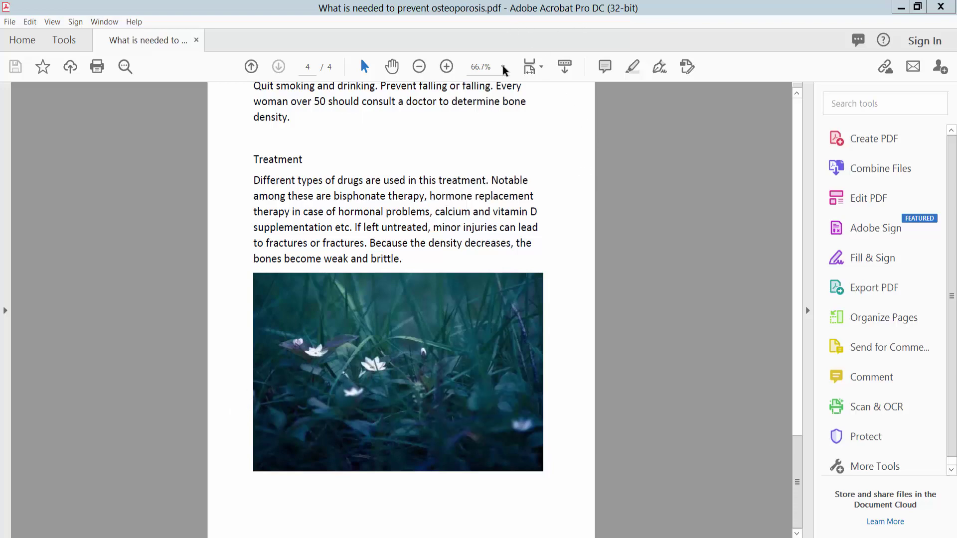
Focus the osteoporosis PDF document window.
left_click(556, 216)
scroll(557, 212, "up", 2)
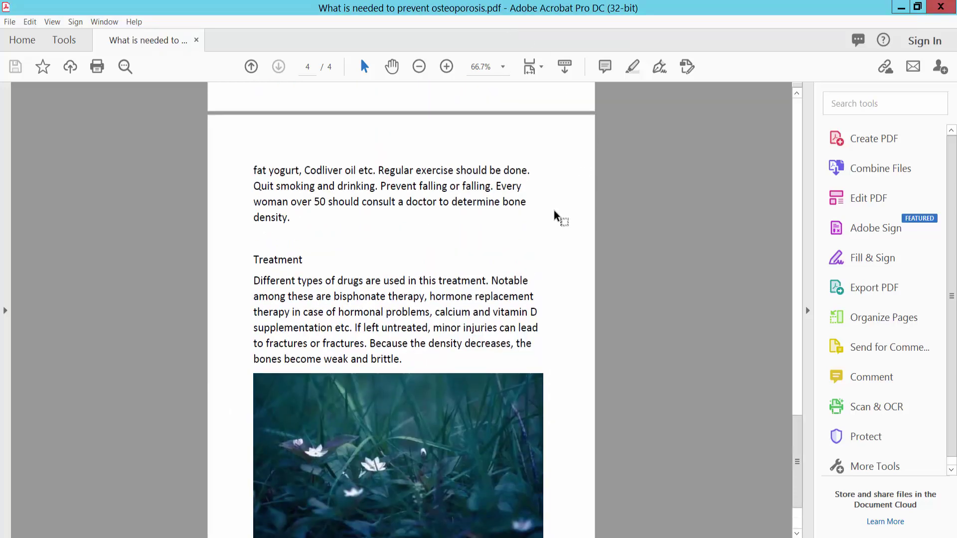
scroll(554, 216, "up", 2)
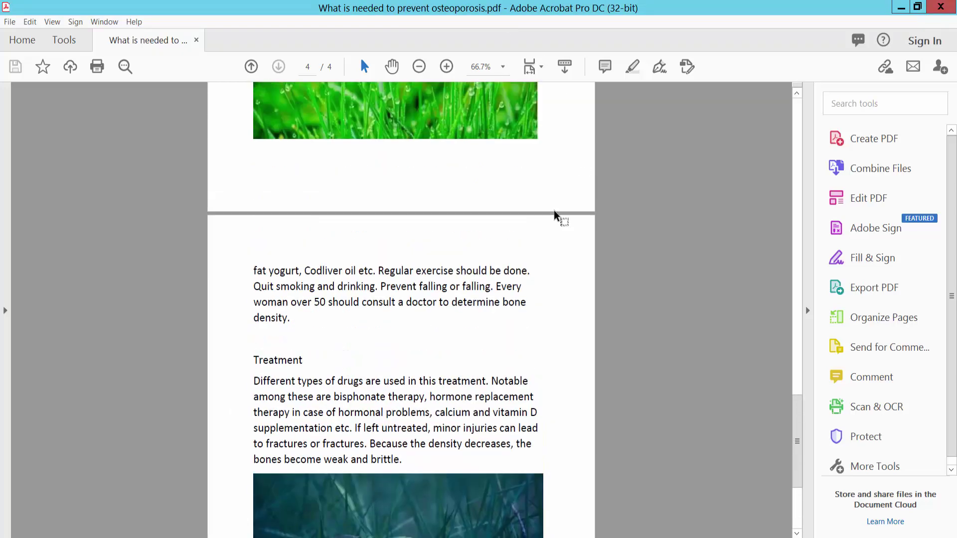
Show the Bookmarks panel and follow the Page-2 bookmark to page 2.
left_click(3, 310)
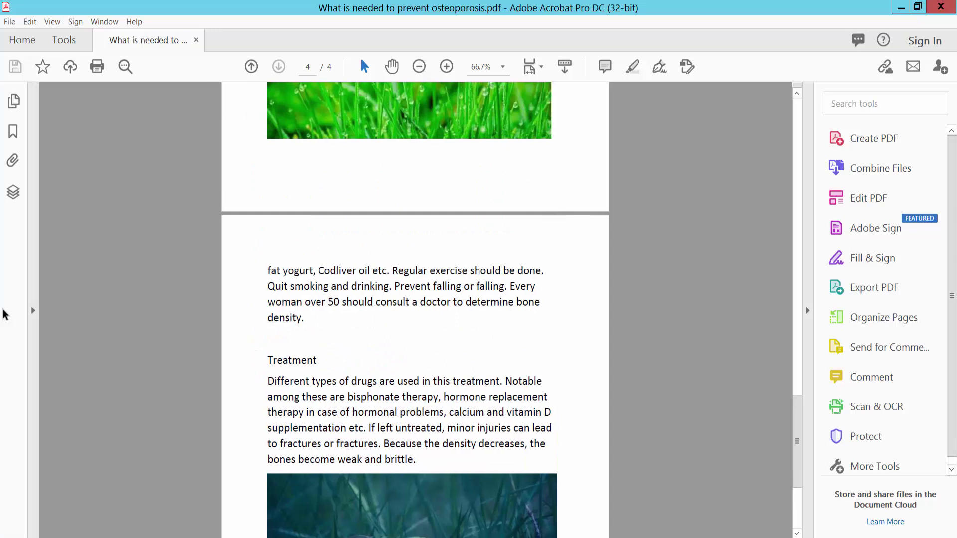
left_click(13, 103)
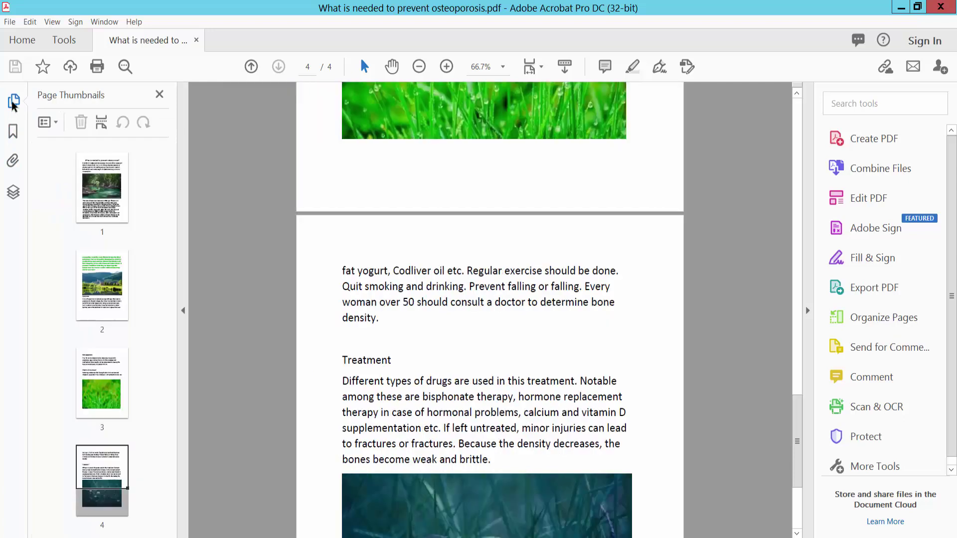
left_click(12, 133)
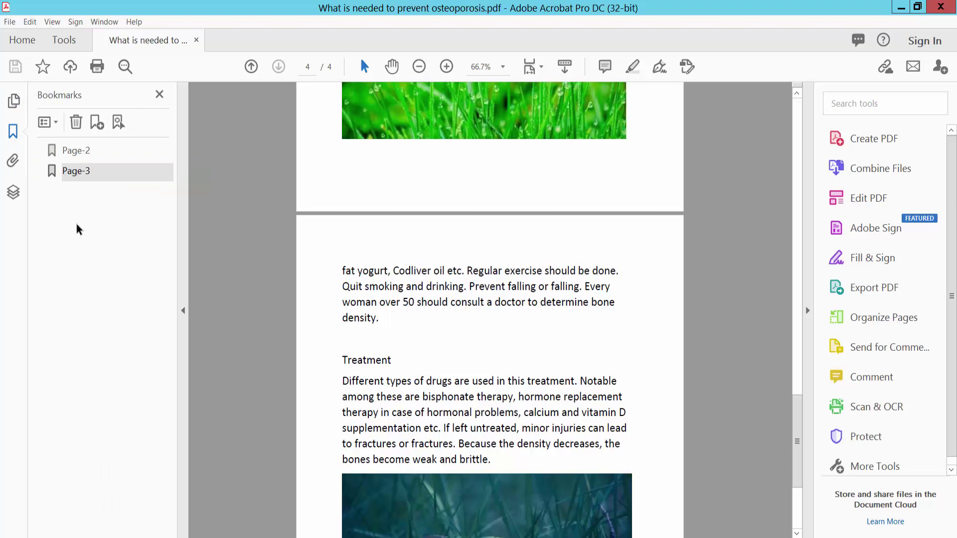
left_click(49, 152)
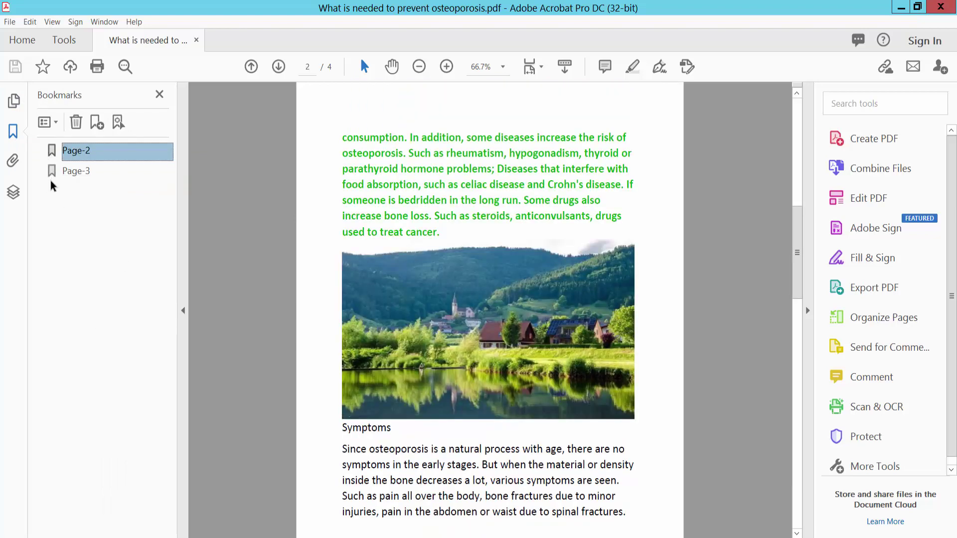
Check the Page-3 and Page-2 bookmark destinations, then delete the Page-3 bookmark.
left_click(51, 173)
left_click(51, 152)
left_click(51, 173)
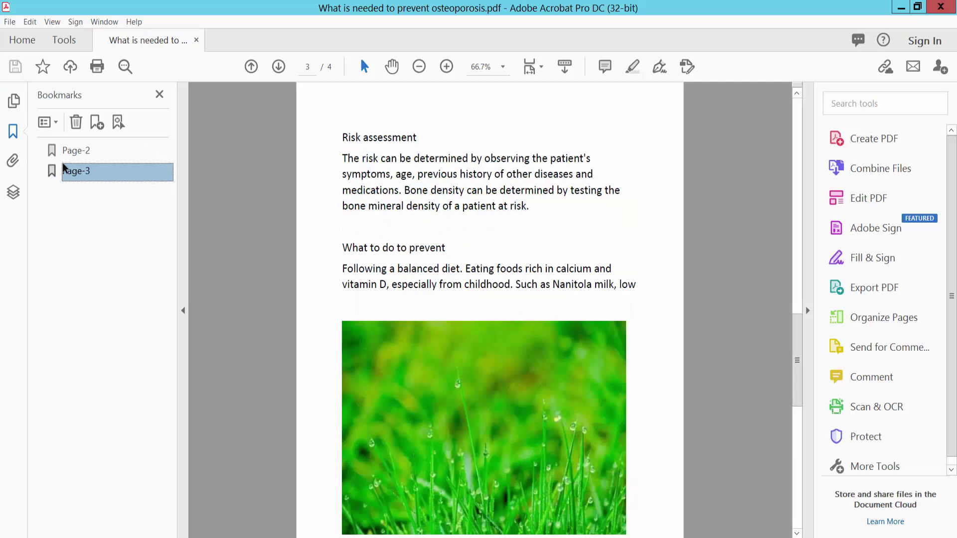
left_click(76, 123)
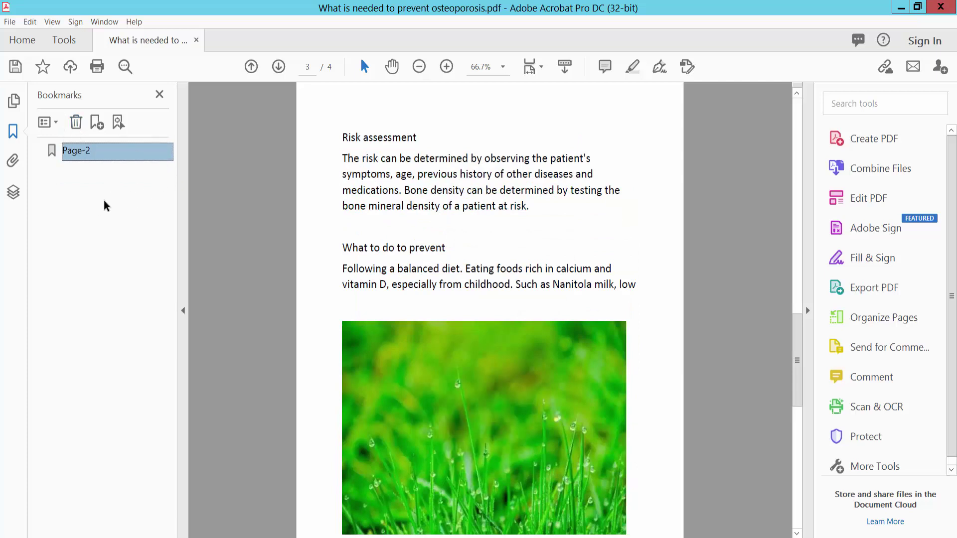
Remove '-2' from the Page-2 bookmark name so it reads 'Page', then test it.
right_click(78, 153)
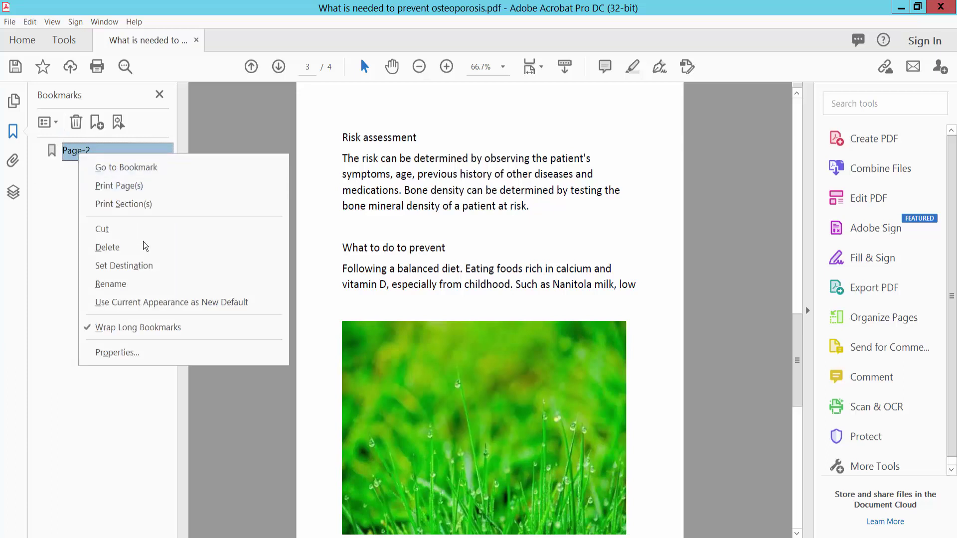
left_click(104, 282)
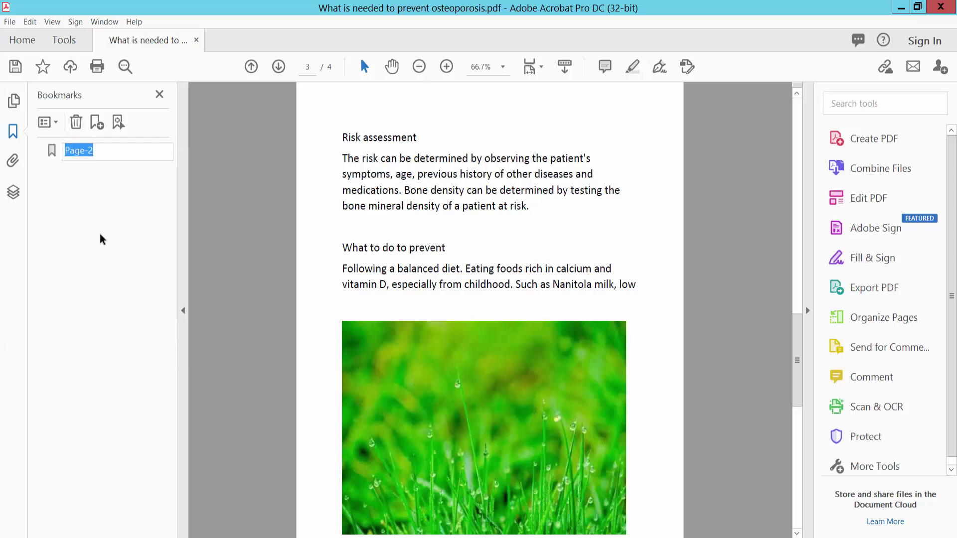
left_click(82, 153)
left_click_drag(85, 151, 105, 152)
key("BackSpace")
key("Return")
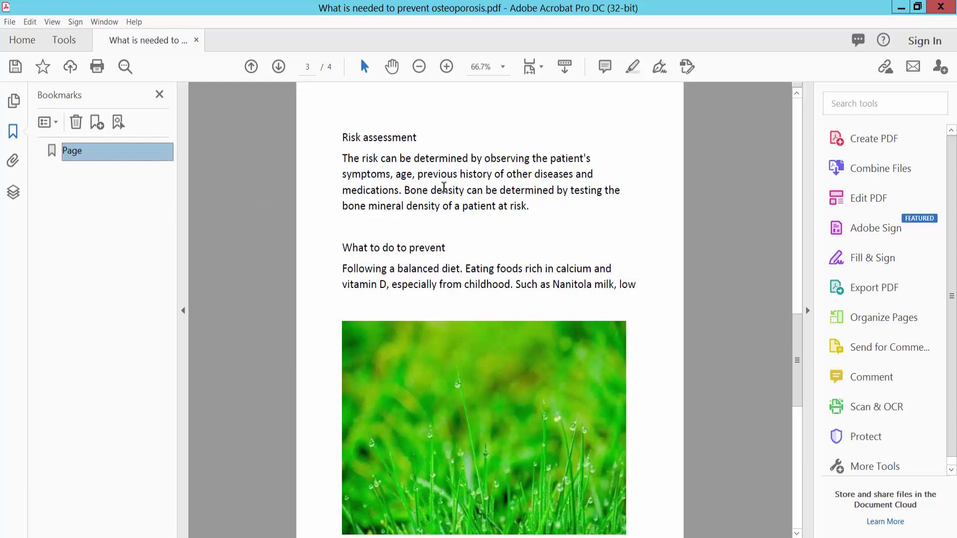
scroll(437, 184, "up", 5)
scroll(434, 184, "up", 4)
scroll(433, 187, "up", 4)
scroll(432, 189, "up", 2)
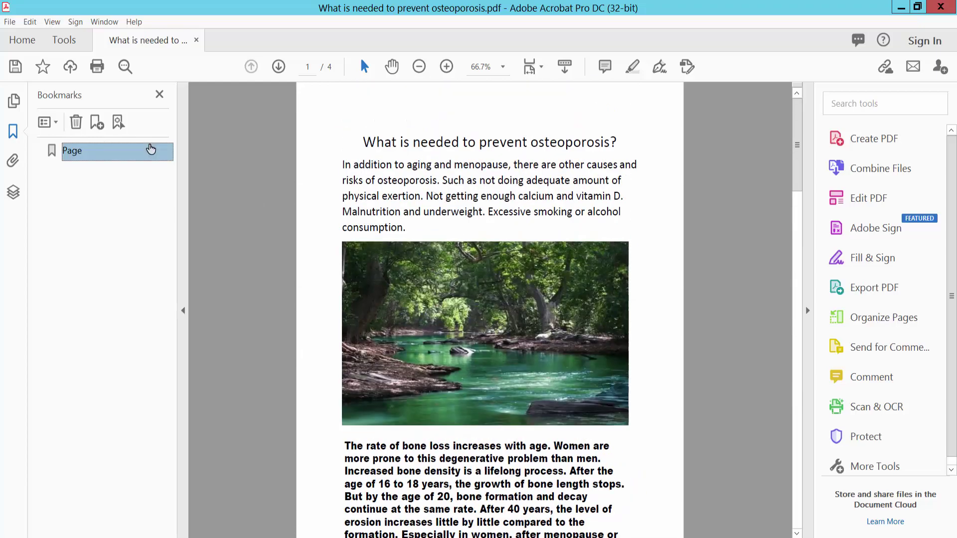
left_click(52, 153)
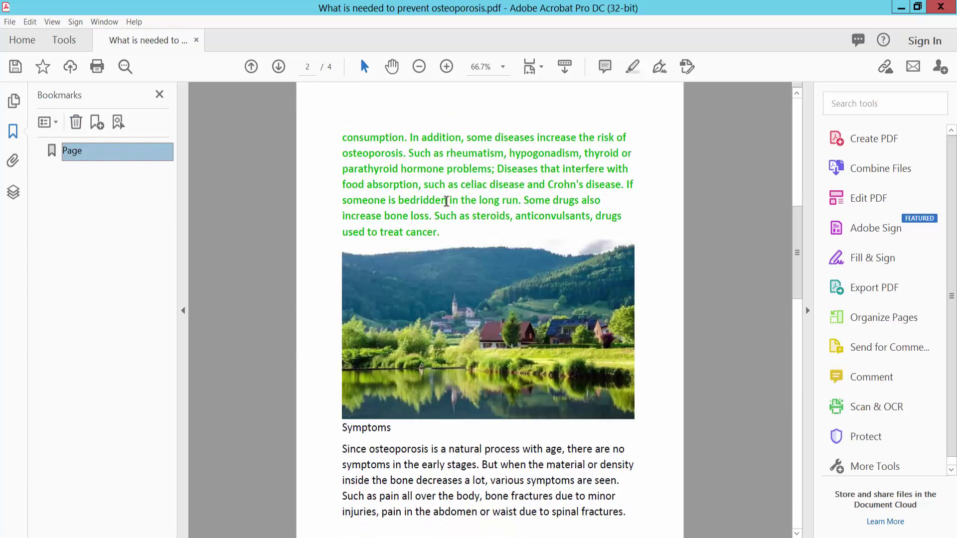
scroll(516, 191, "down", 5)
scroll(551, 140, "down", 8)
scroll(551, 140, "down", 1)
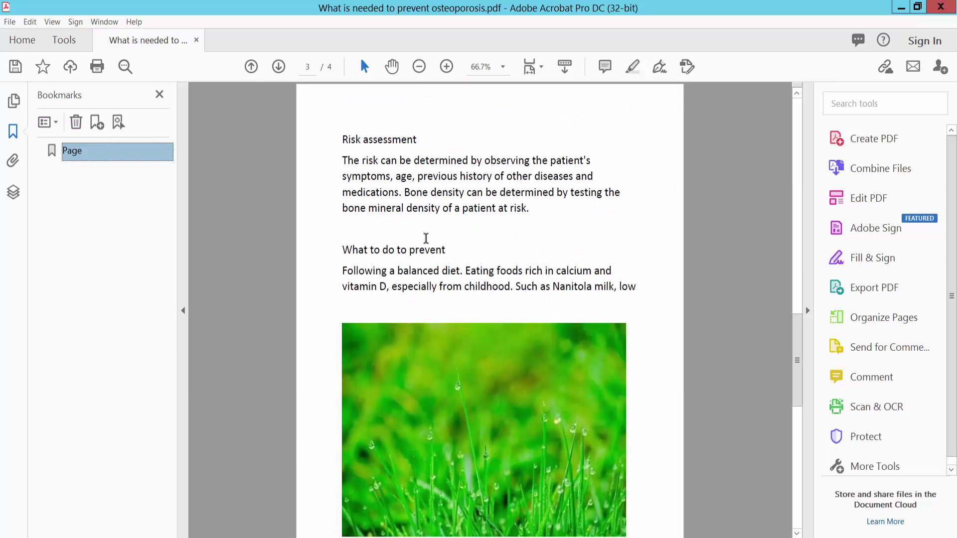
Add an 'Untitled' bookmark below Page and test both bookmarks' destinations.
left_click(98, 125)
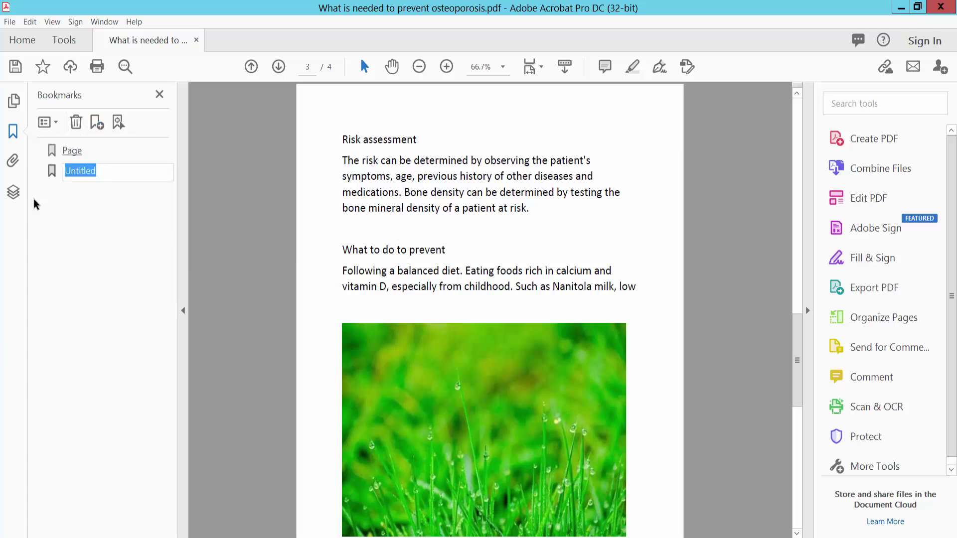
left_click(100, 172)
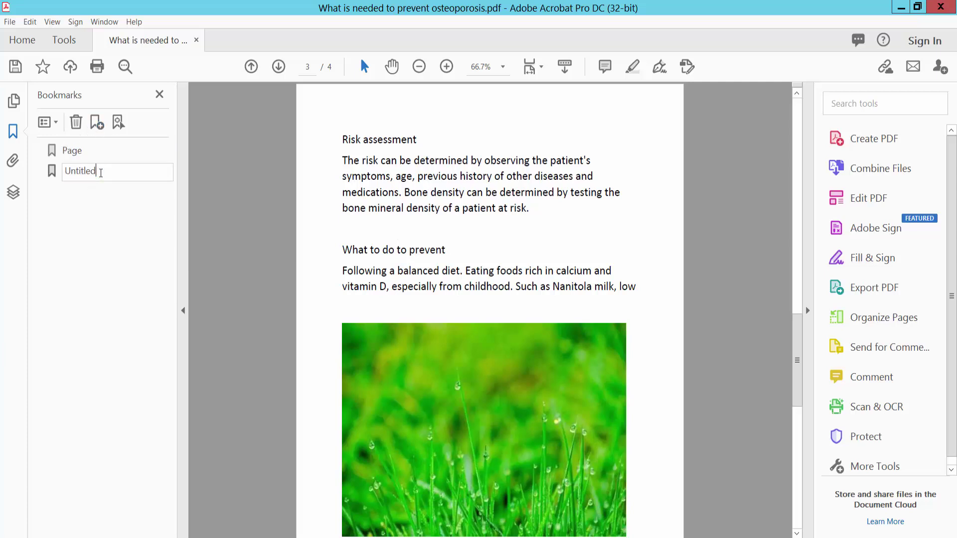
key("ctrl+a")
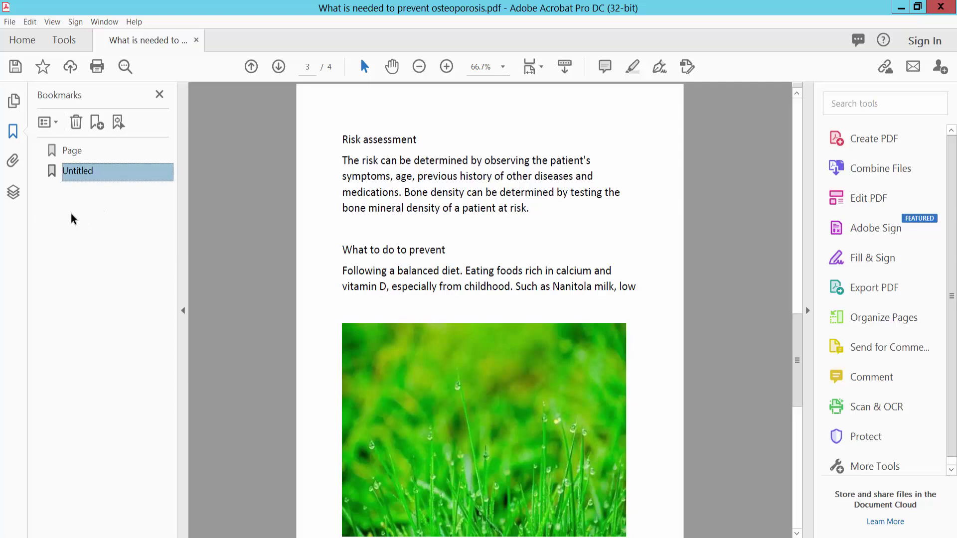
scroll(454, 195, "up", 5)
scroll(454, 195, "up", 5)
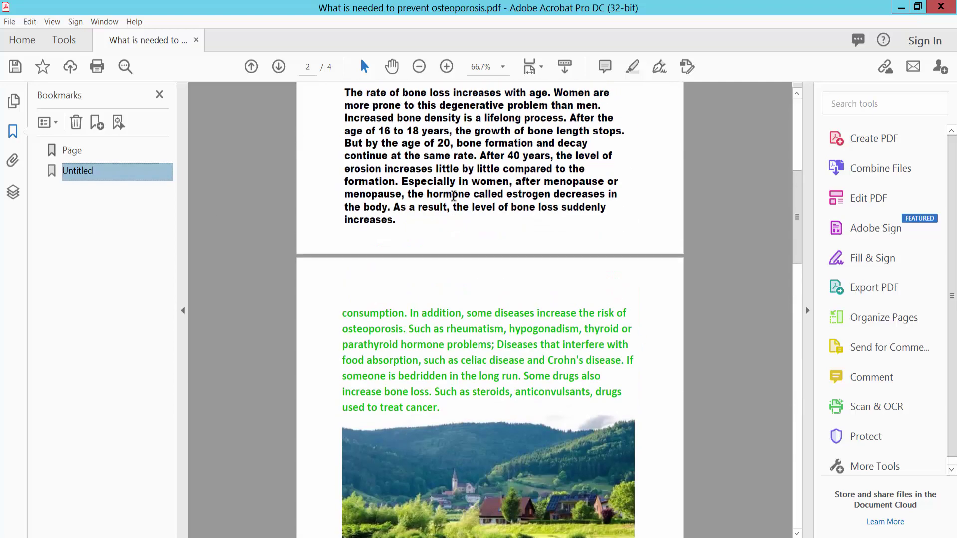
scroll(454, 195, "up", 5)
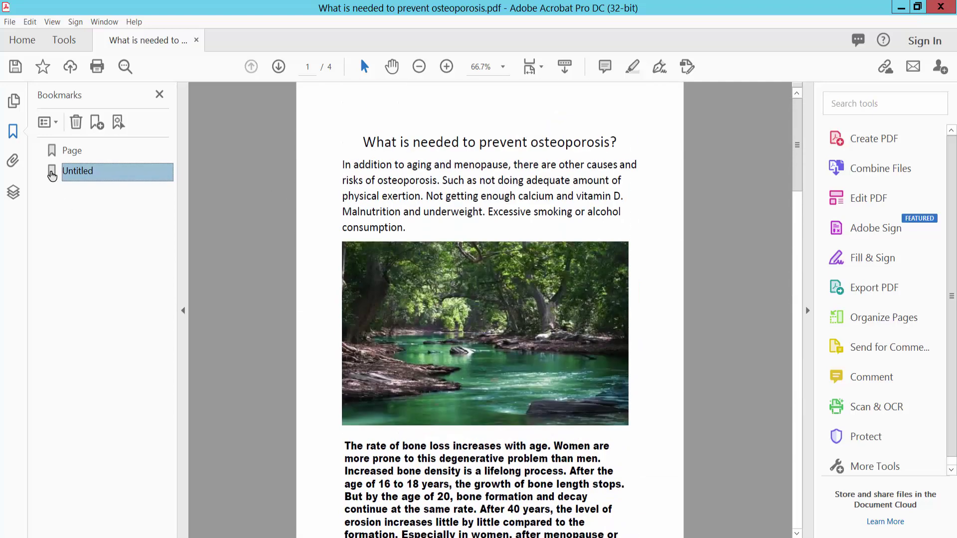
left_click(52, 172)
scroll(459, 221, "down", 5)
scroll(460, 221, "down", 5)
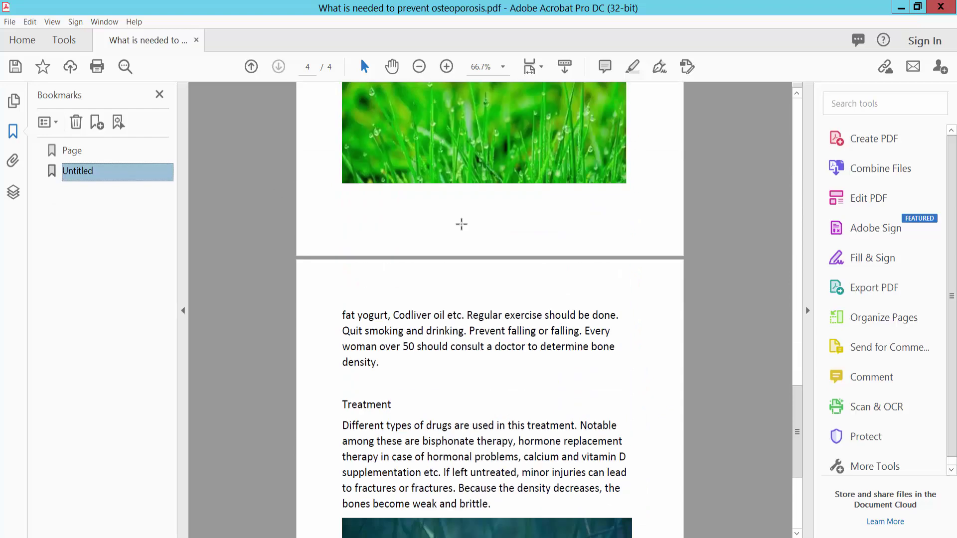
scroll(459, 221, "up", 3)
left_click(51, 151)
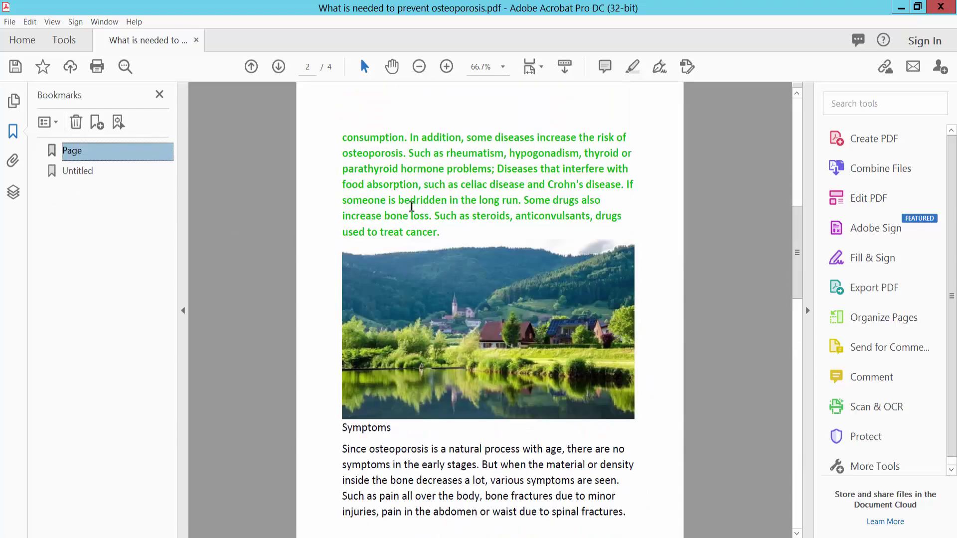
scroll(491, 220, "up", 3)
scroll(492, 220, "up", 3)
scroll(491, 219, "up", 4)
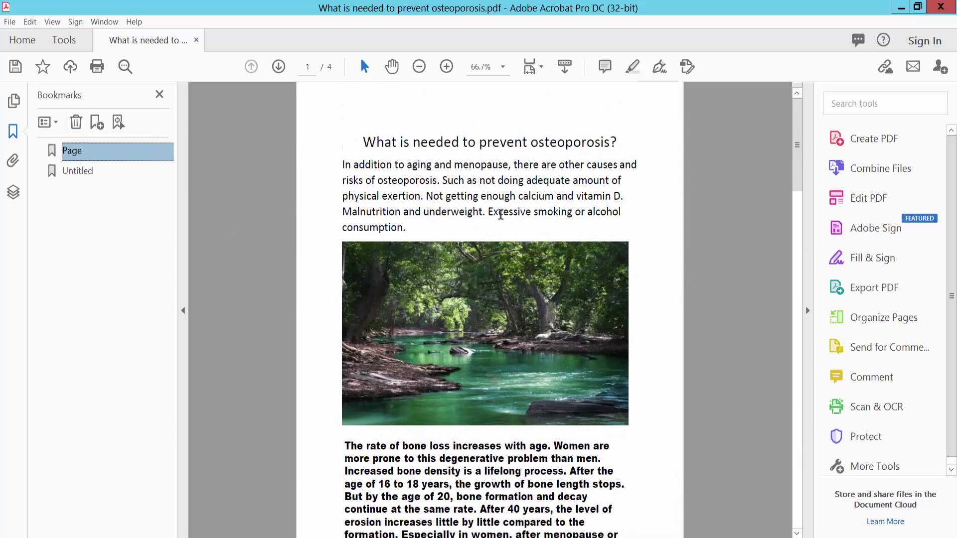
Open the File menu to reach the save options.
left_click(9, 23)
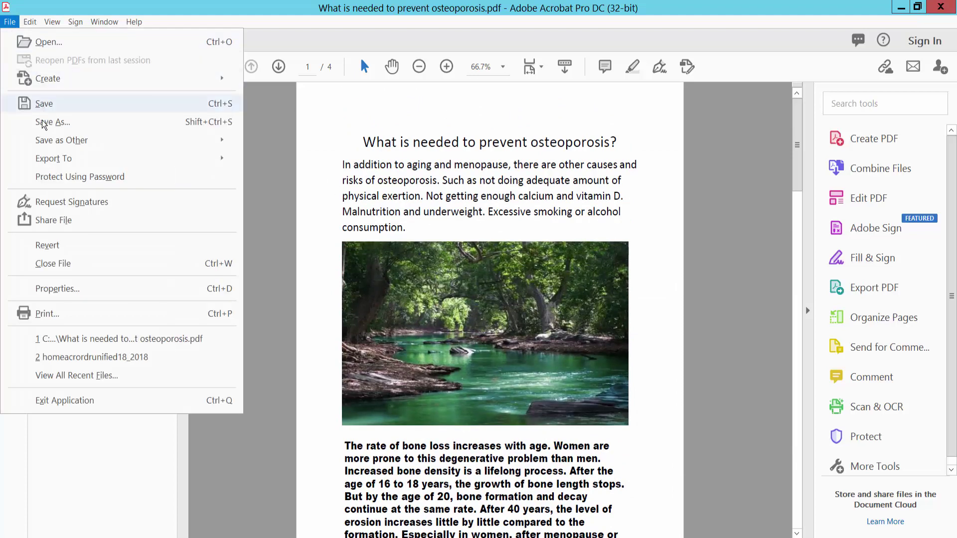